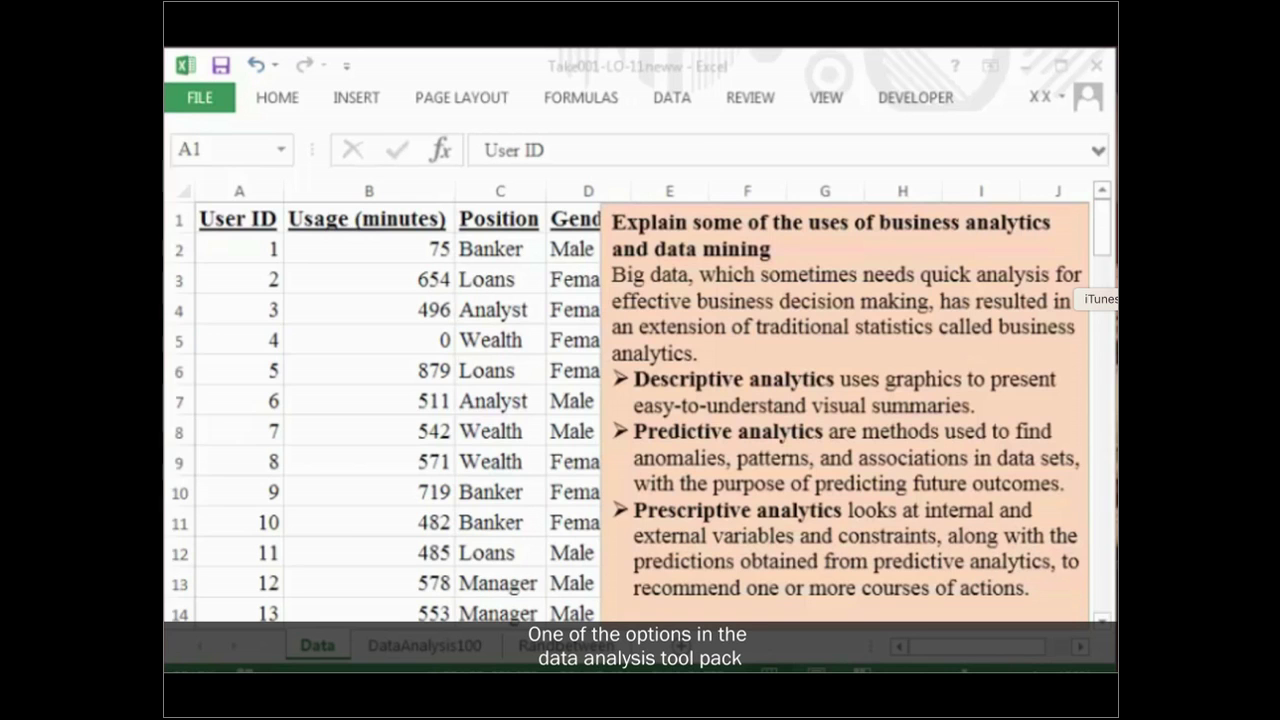
Review the Descriptive Statistics settings in the Data Analysis tools, including summary statistics and the 95% confidence level, without running the analysis.
click(678, 104)
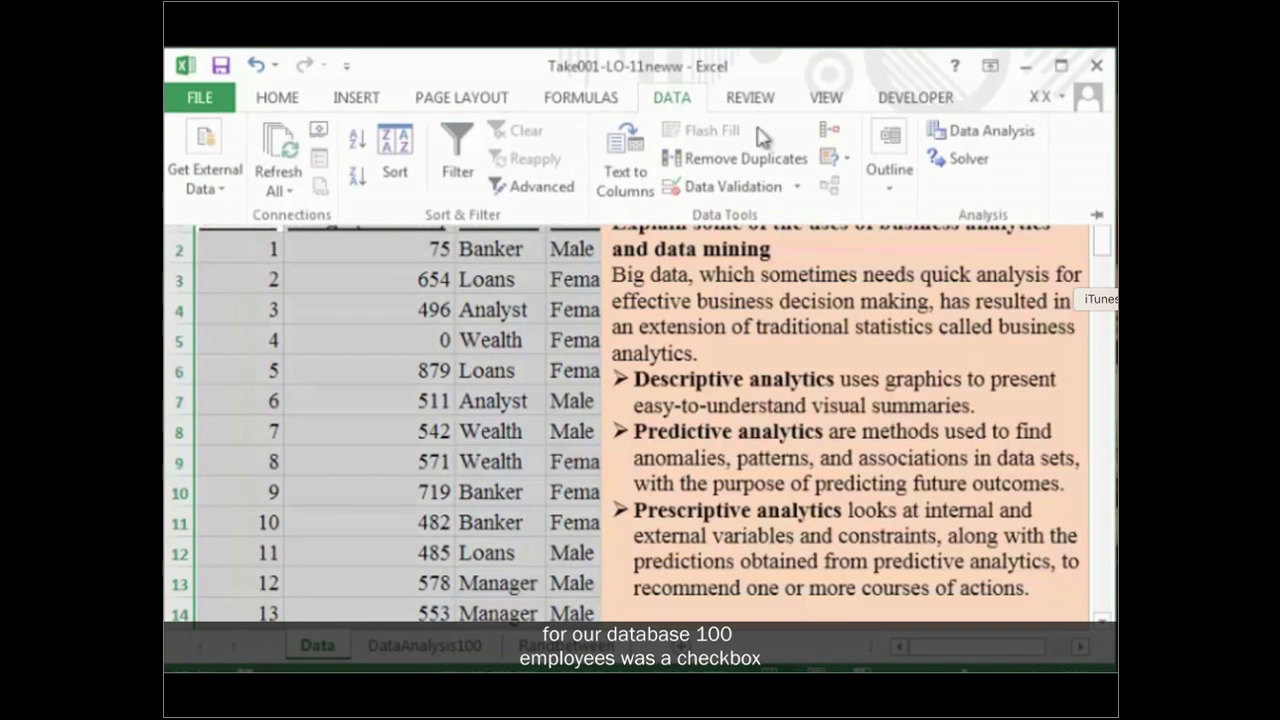
click(975, 126)
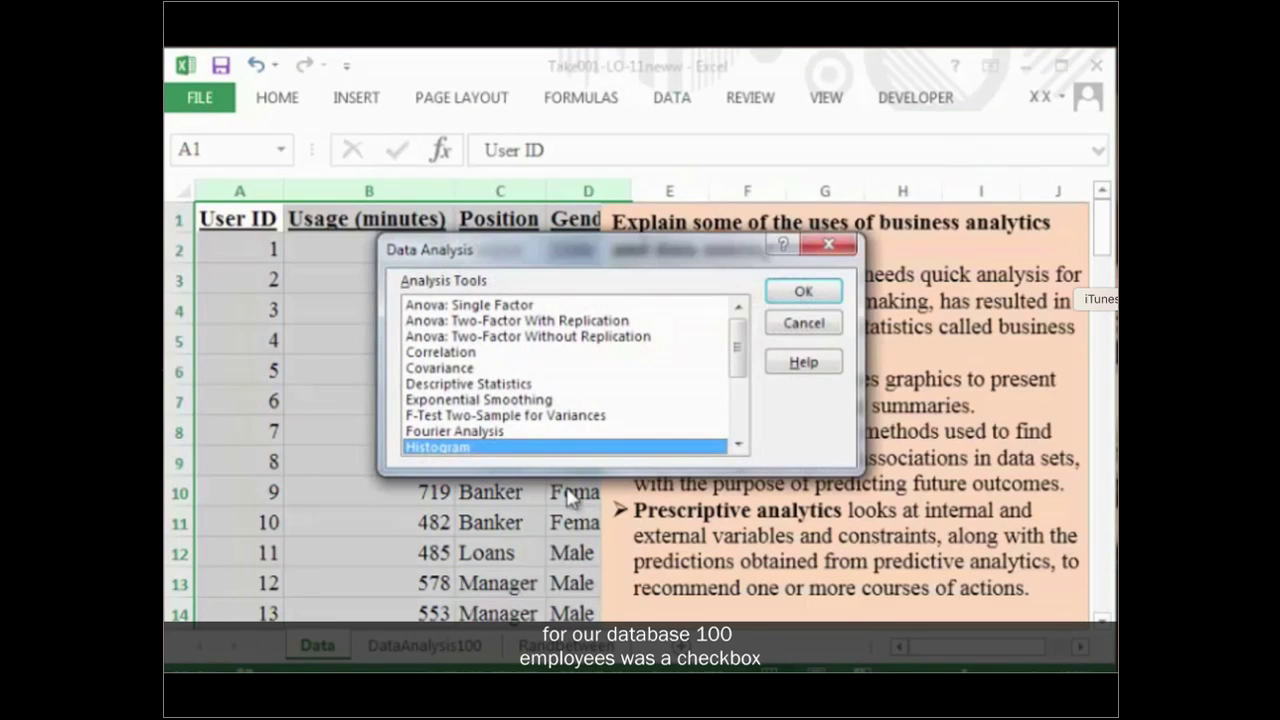
click(452, 387)
click(799, 293)
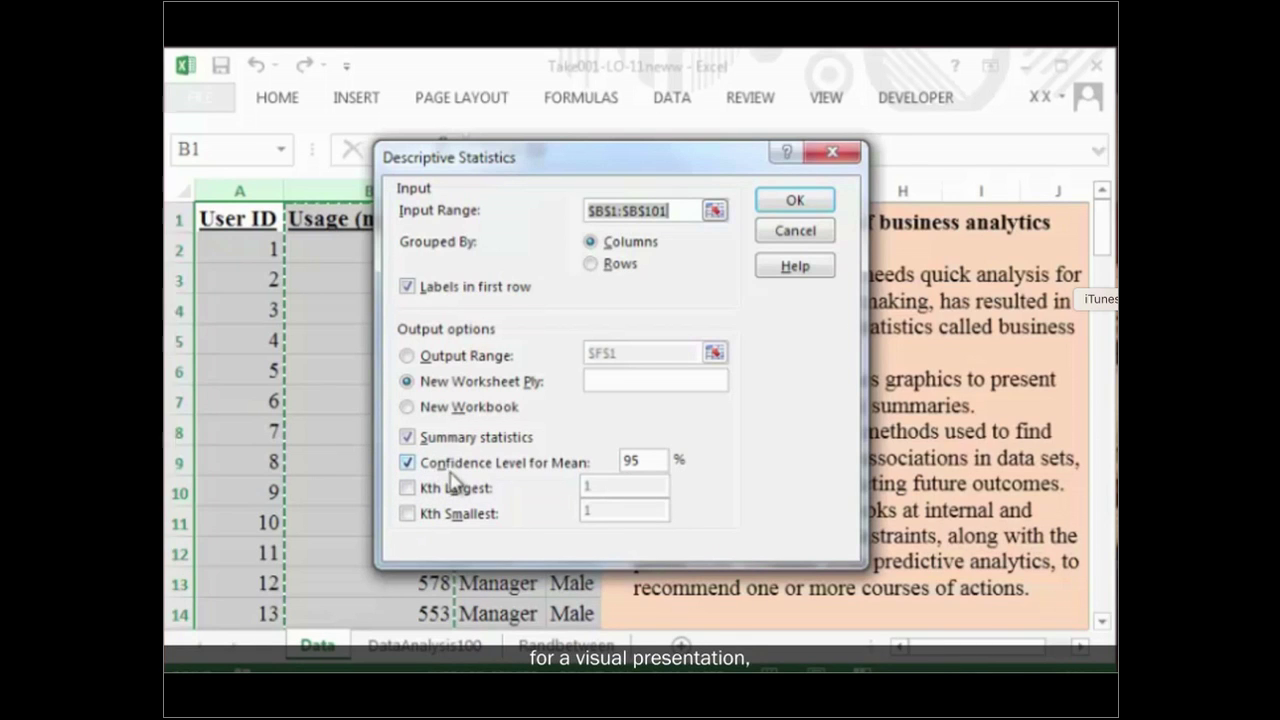
click(795, 231)
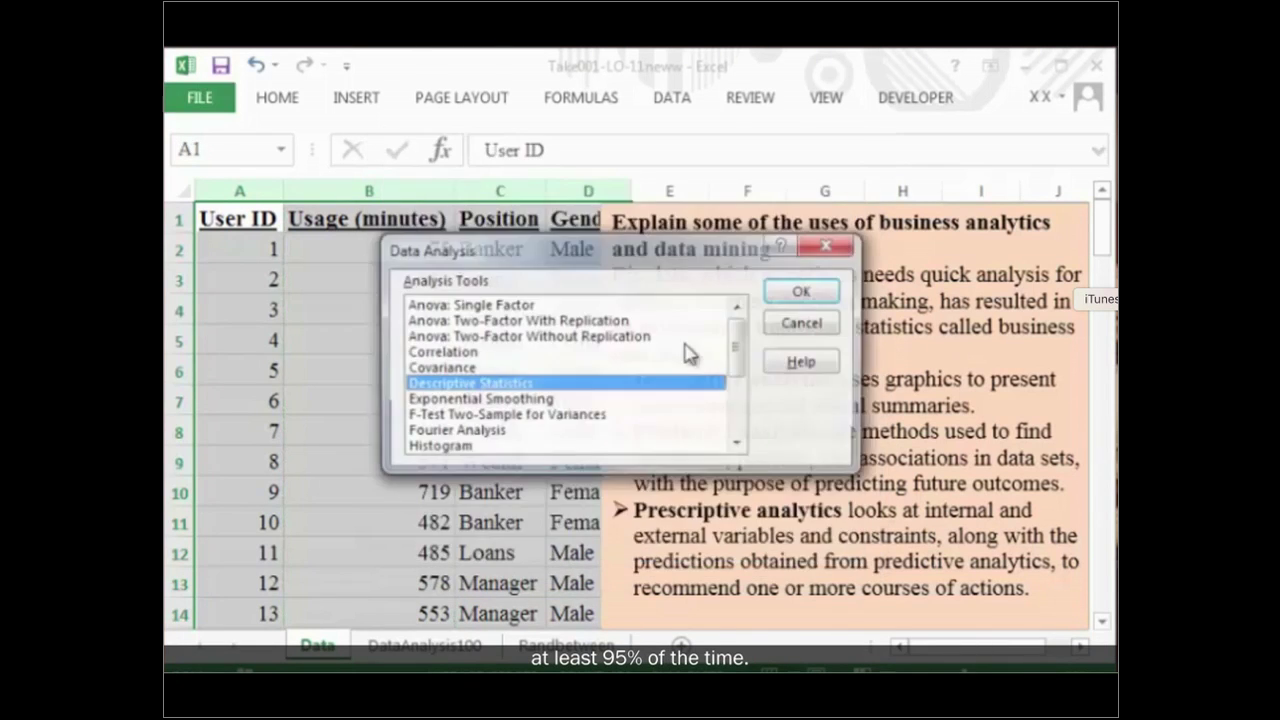
click(797, 323)
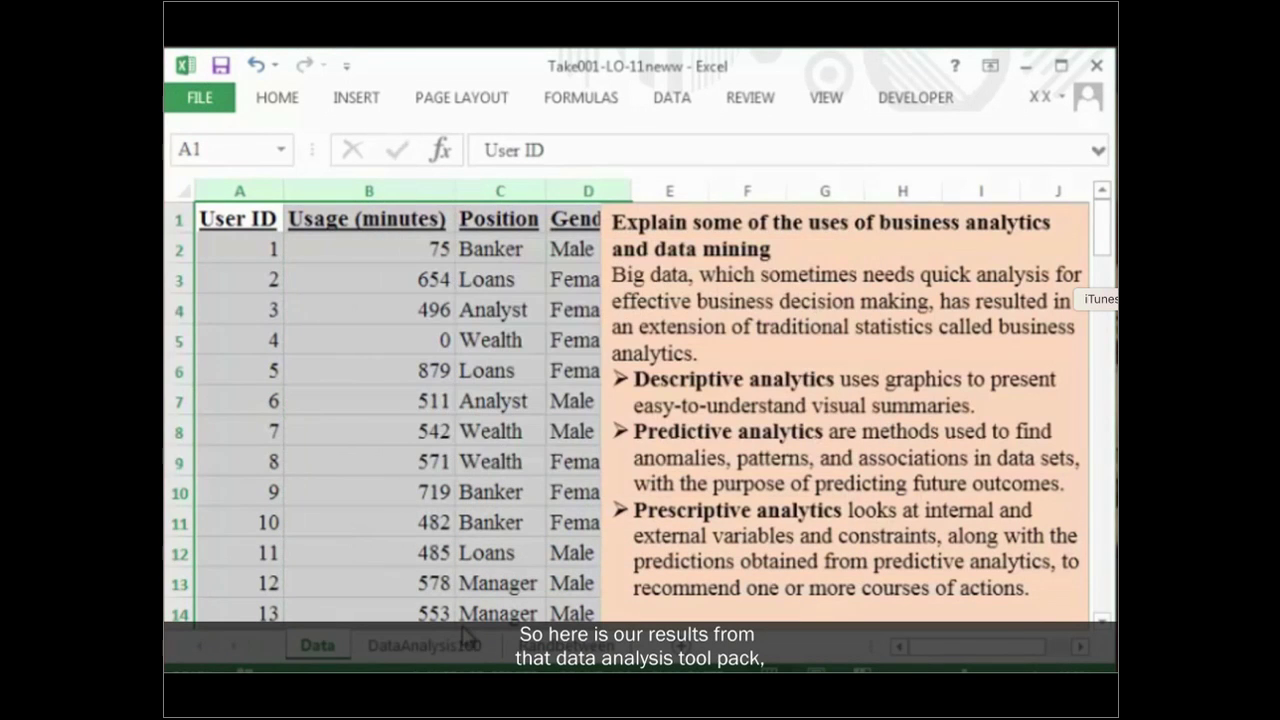
Examine the mean and 95% confidence level in the usage summary on the DataAnalysis100 sheet alongside the written interpretation.
click(425, 645)
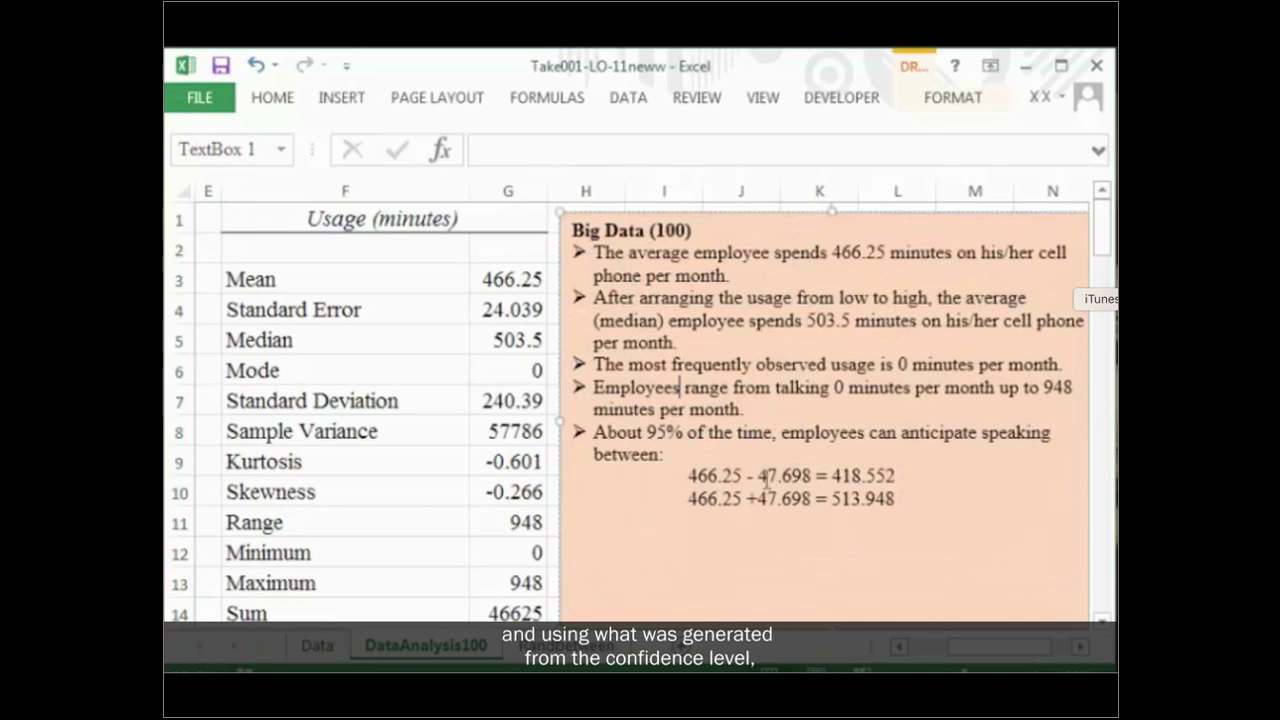
drag(1101, 230, 696, 347)
drag(1102, 232, 1107, 287)
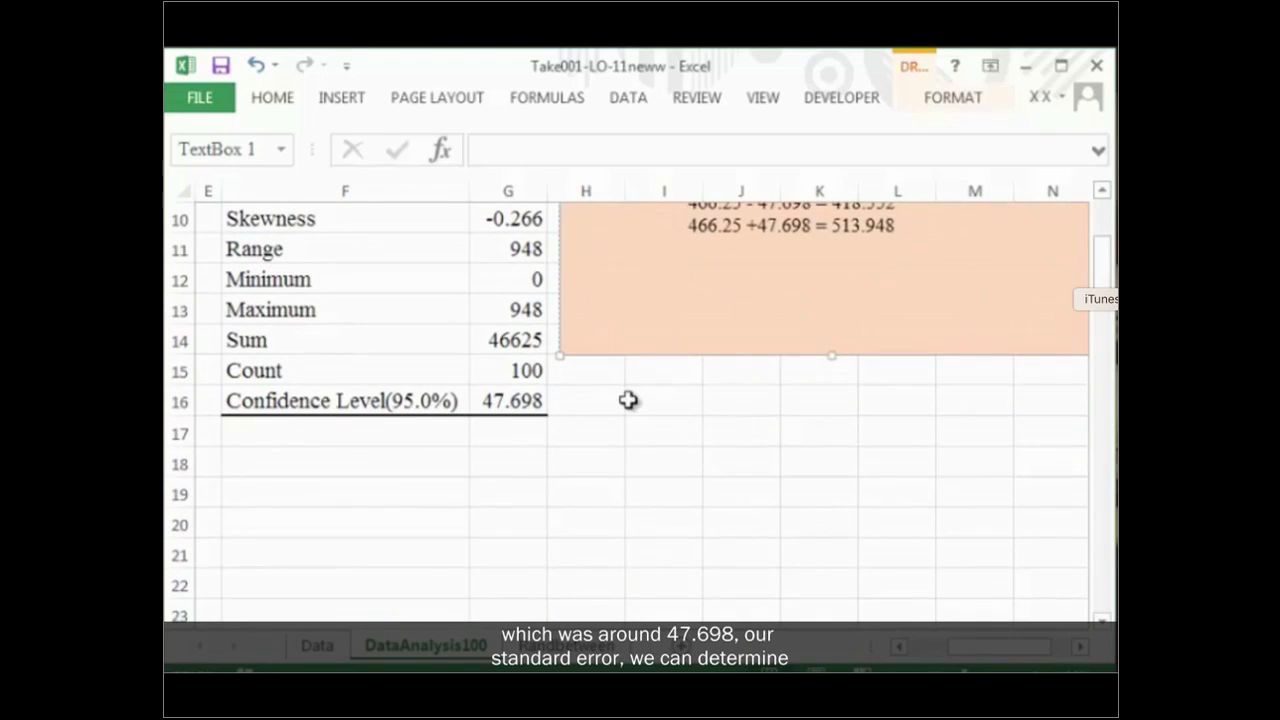
click(528, 400)
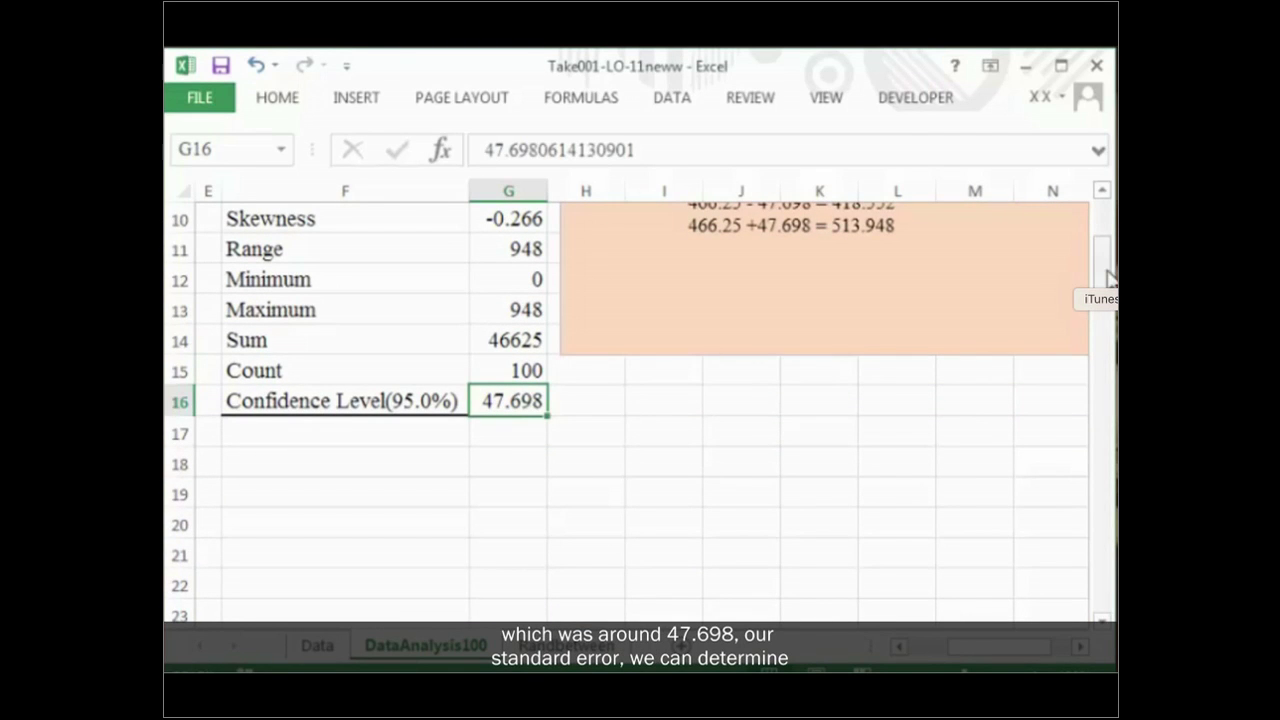
drag(1107, 275, 1102, 222)
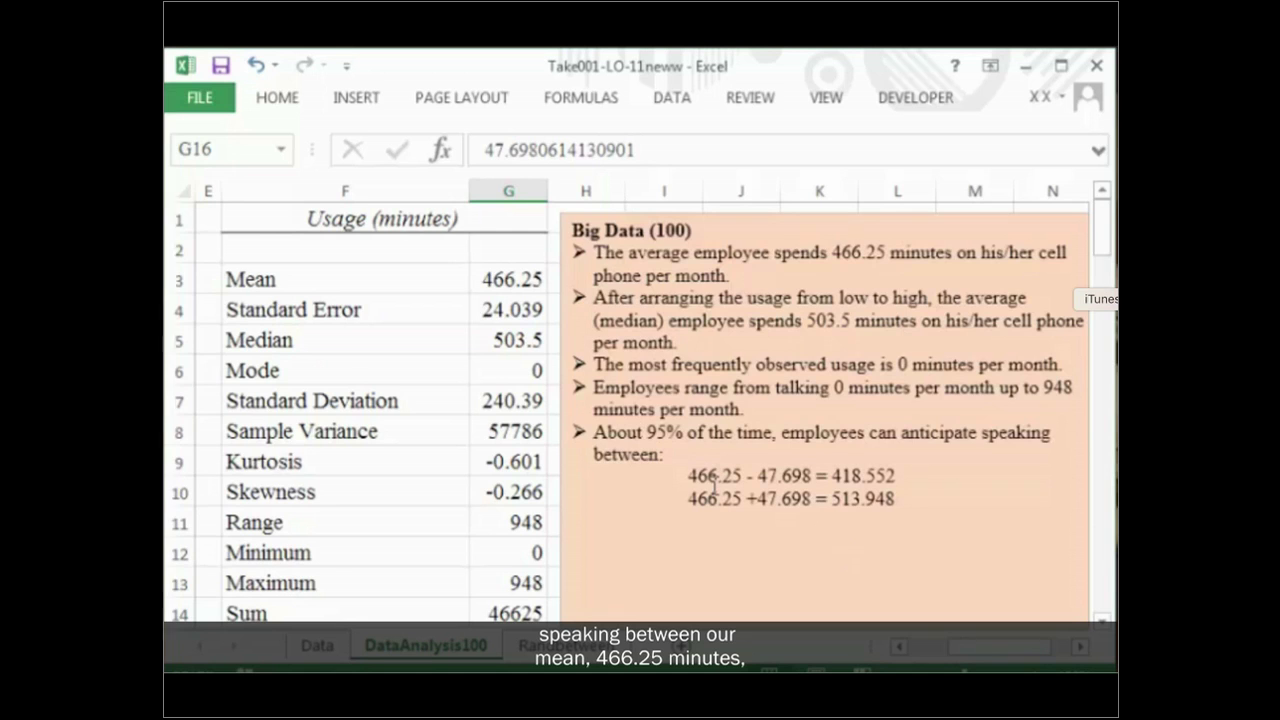
click(491, 287)
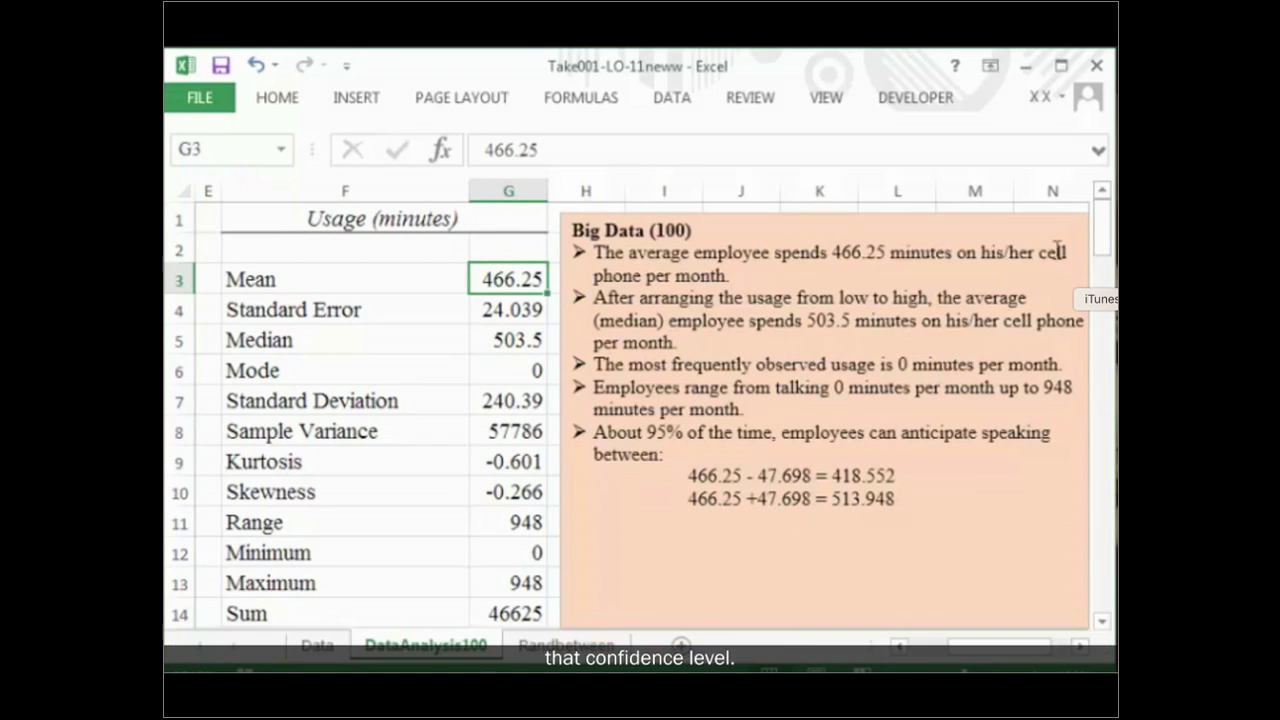
mouse_move(1105, 255)
mouse_down()
mouse_move(1105, 275)
mouse_move(1103, 232)
mouse_up()
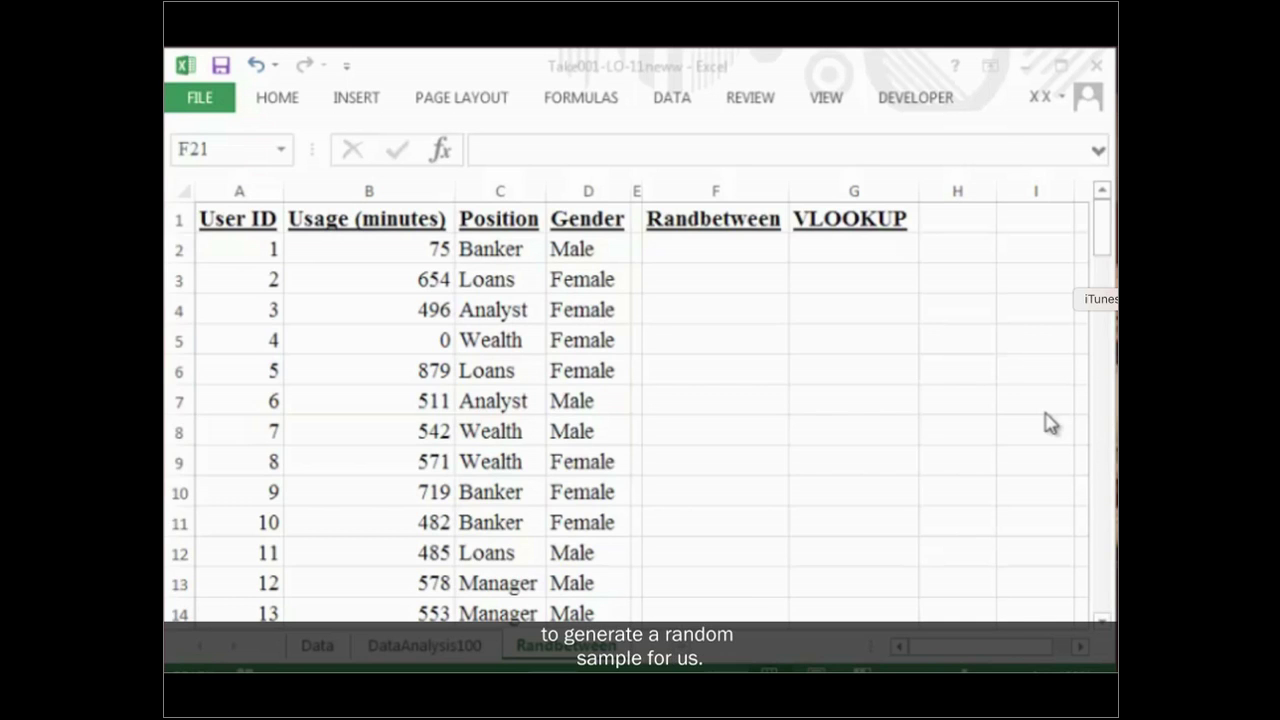
Insert a RANDBETWEEN function in cell F2 of the Randbetween sheet with bottom 1 and top 100.
click(694, 249)
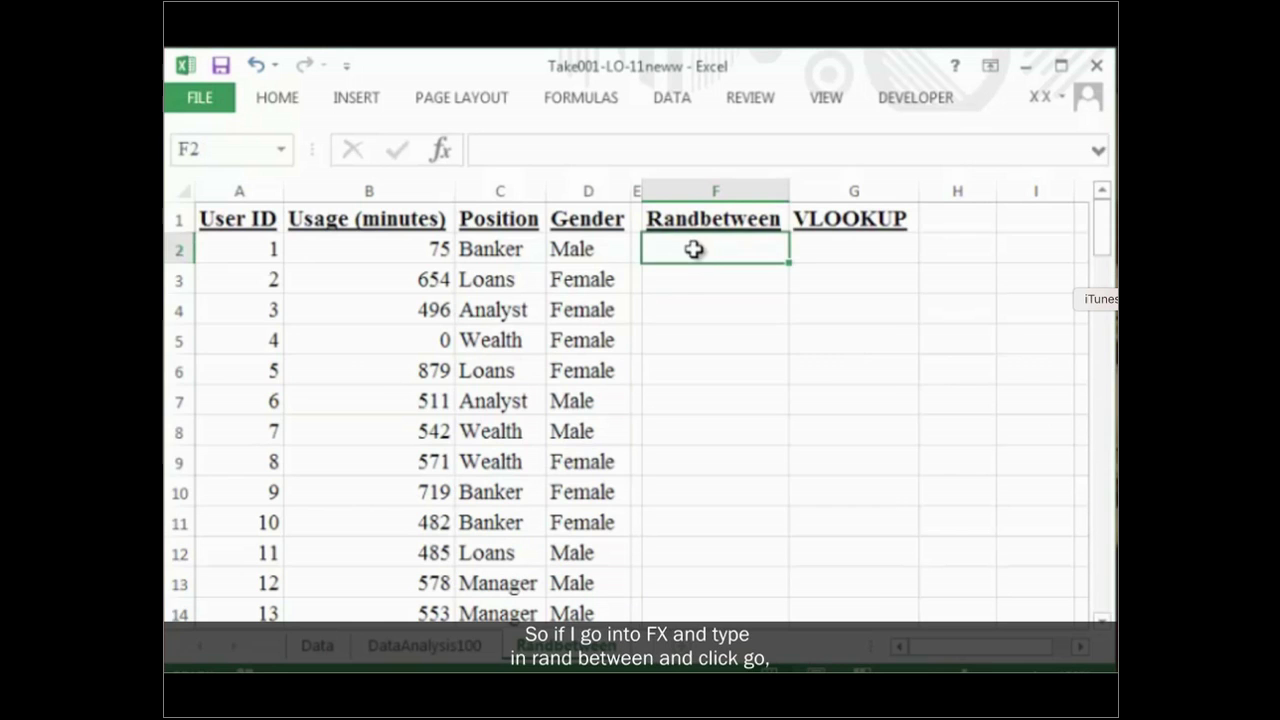
click(441, 149)
text(ran)
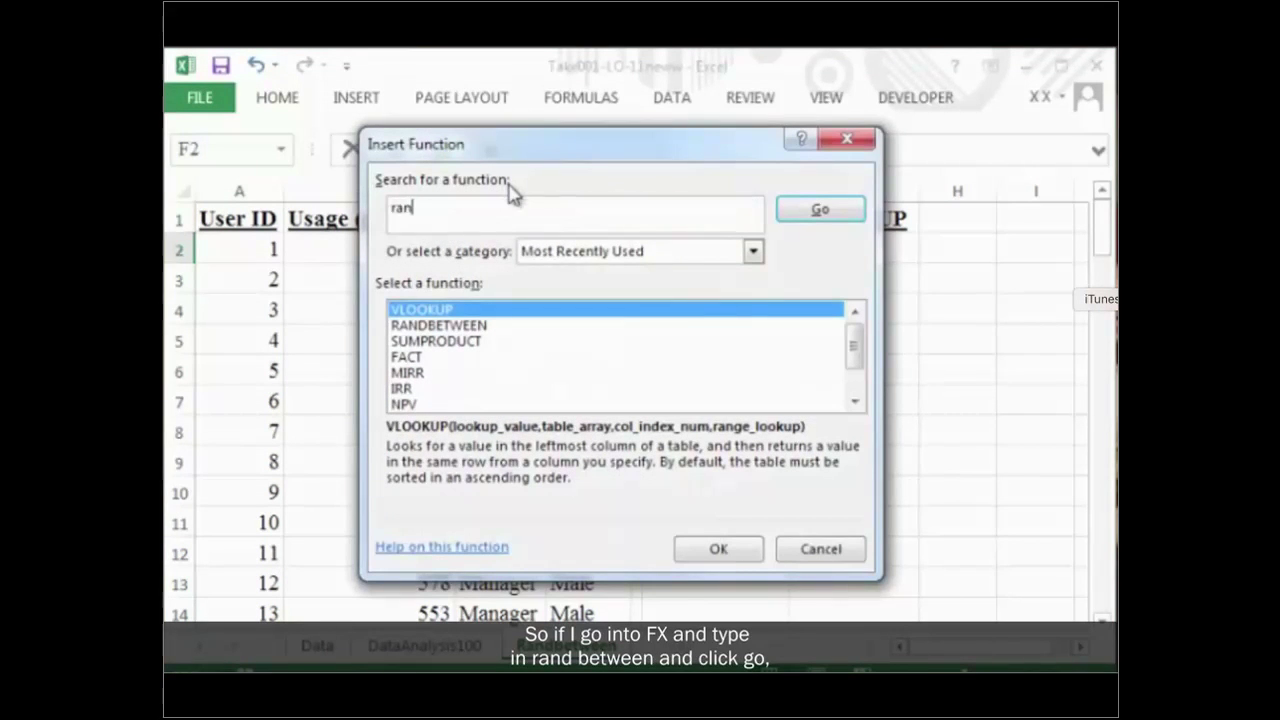
text(dbetween)
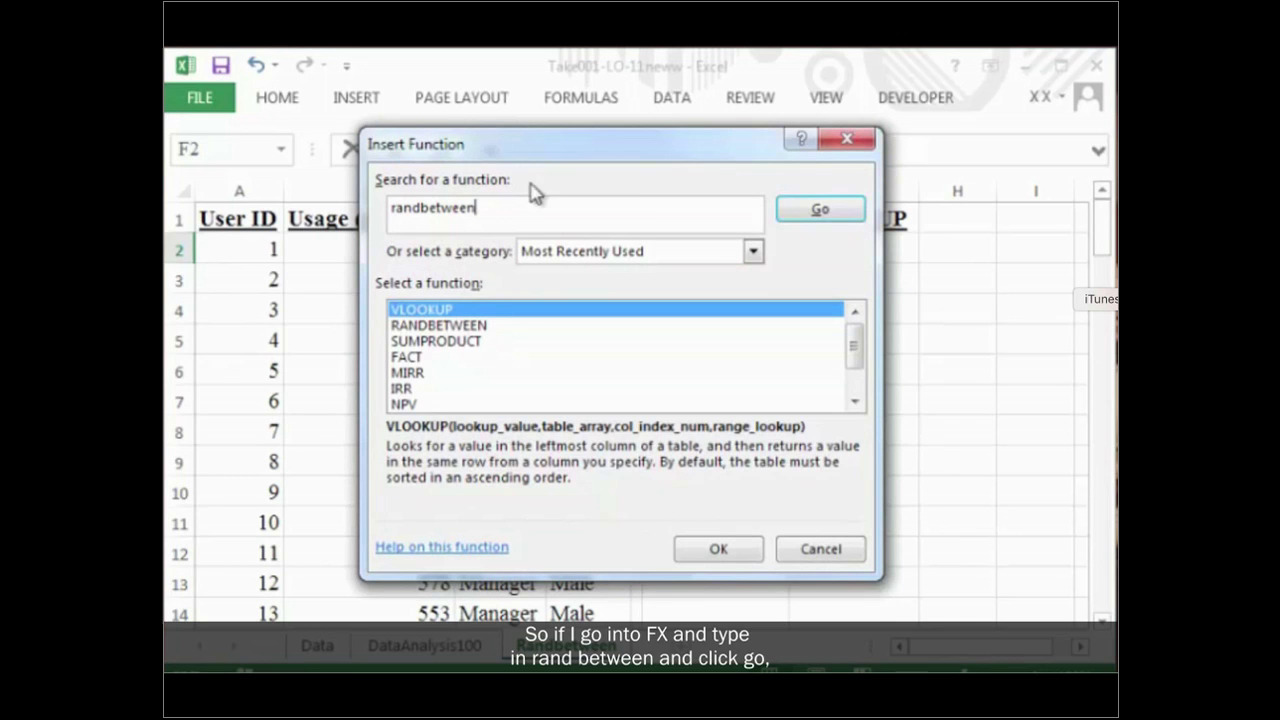
click(794, 216)
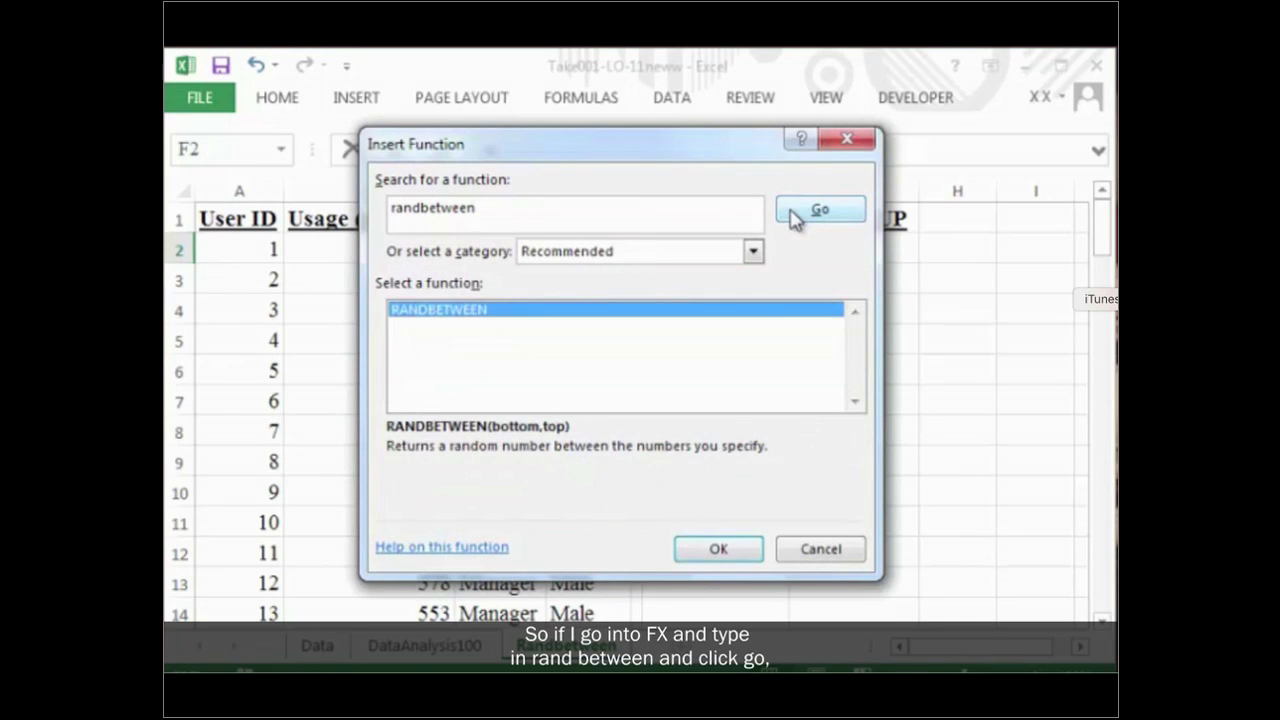
click(712, 550)
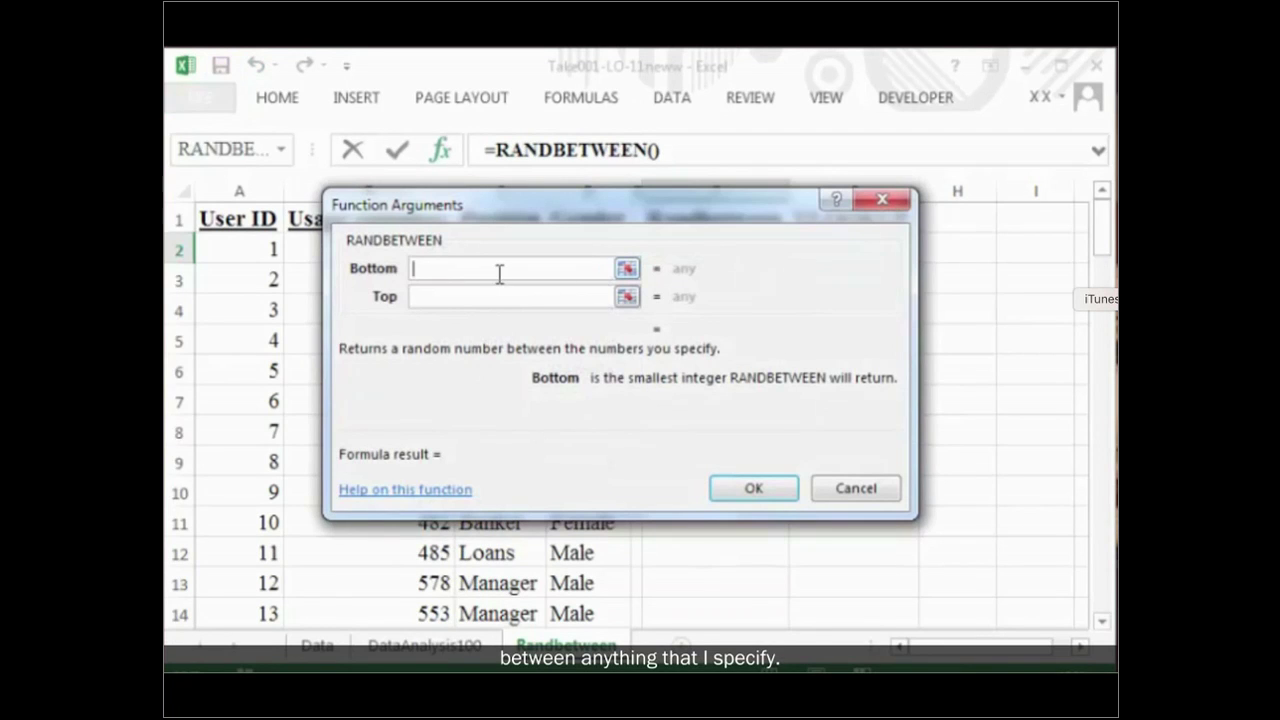
text(1)
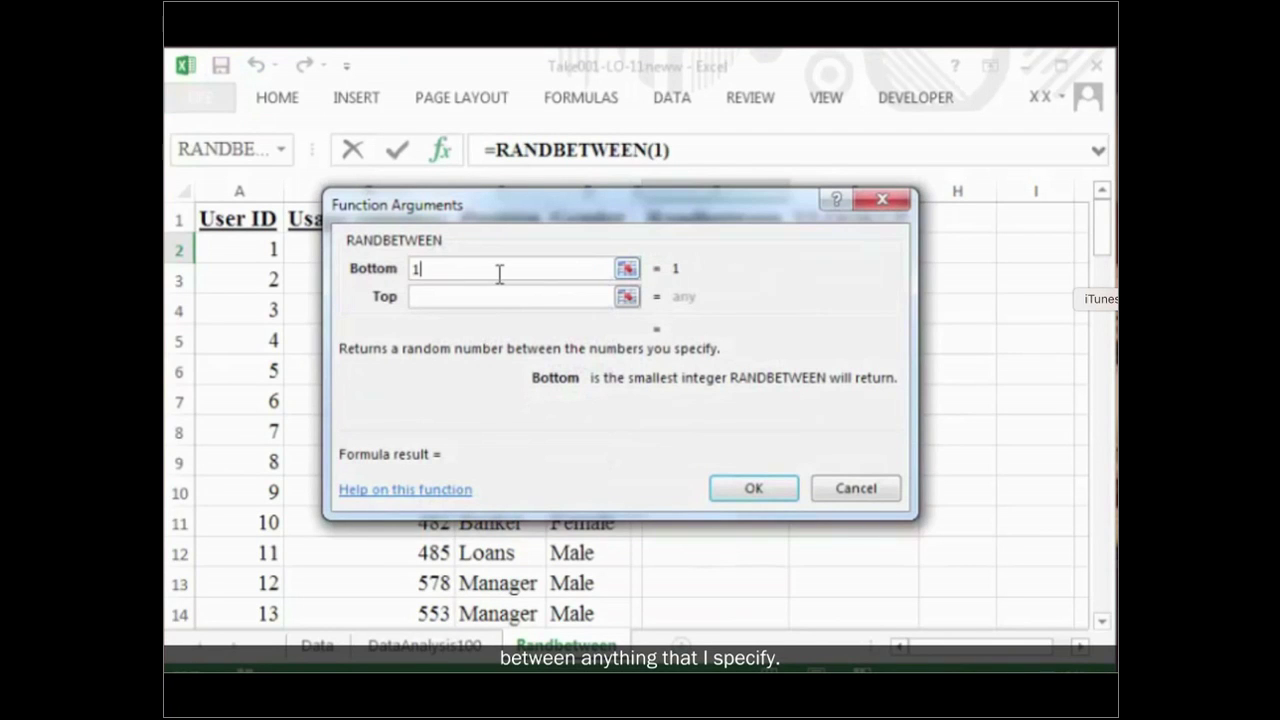
click(435, 295)
text(100)
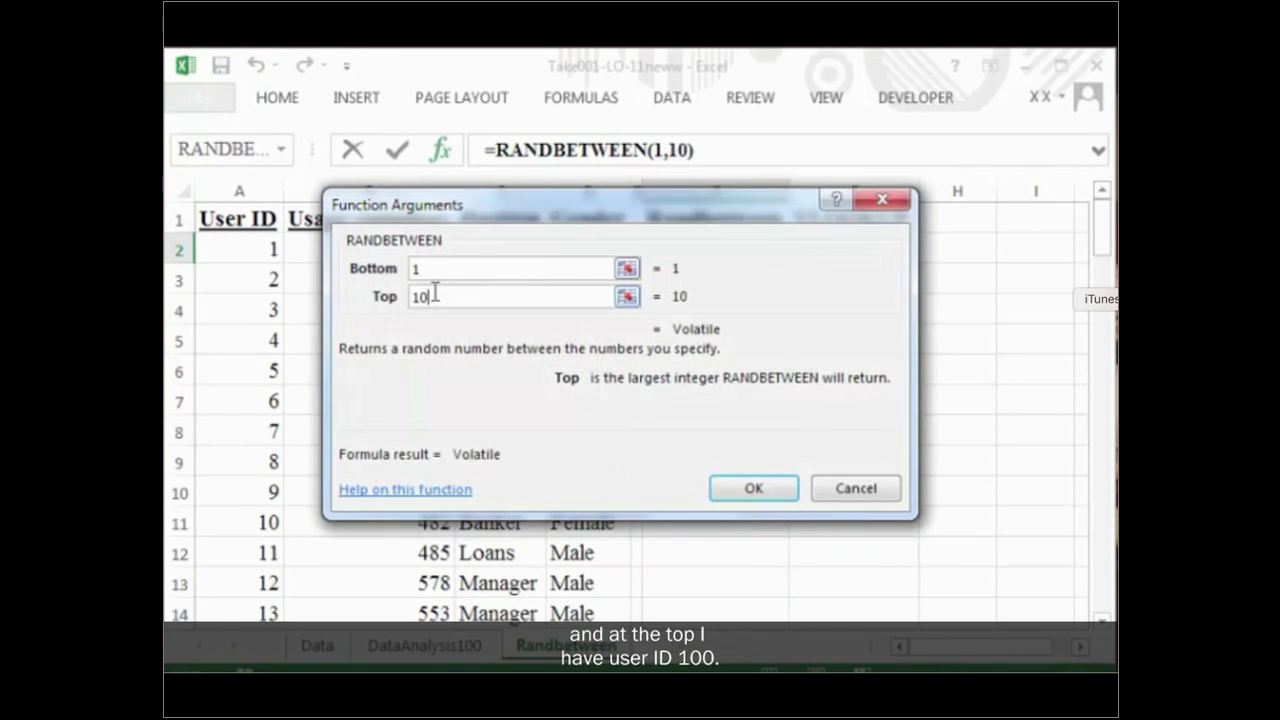
click(757, 486)
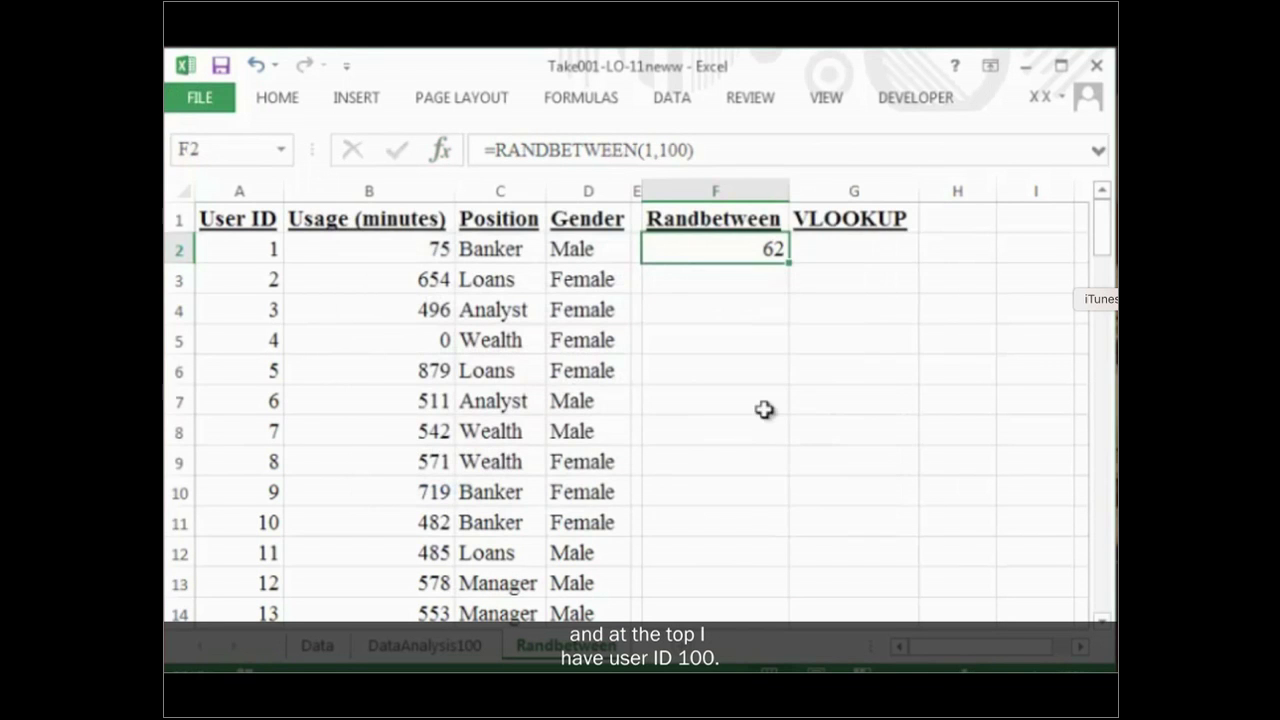
Fill the RANDBETWEEN formula from F2 down through F21 to generate 20 random user IDs.
drag(790, 264, 765, 587)
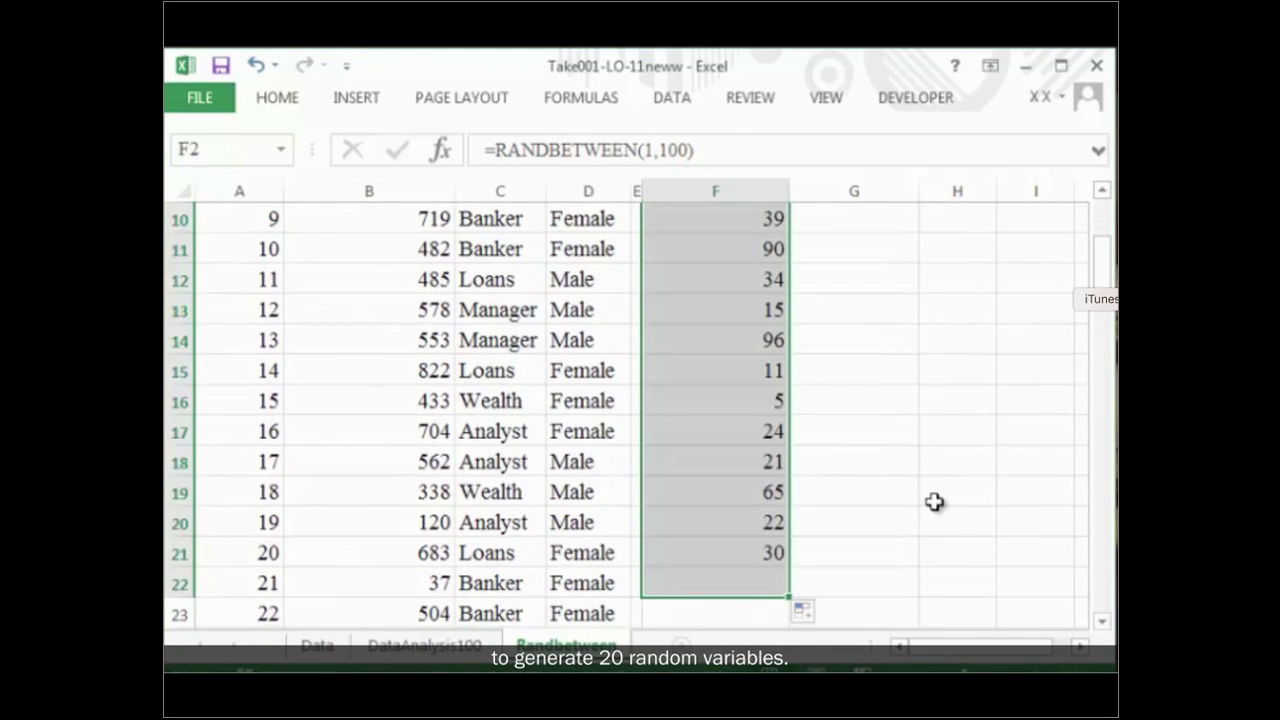
drag(1102, 262, 1103, 232)
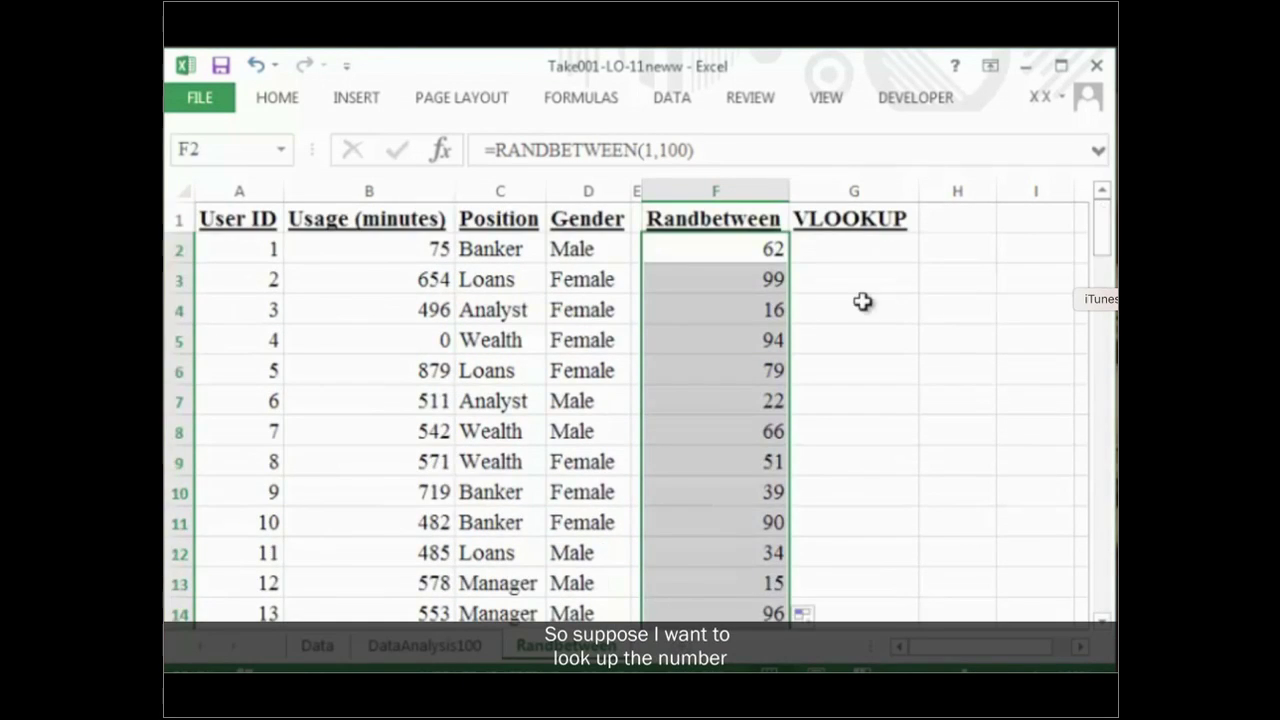
drag(745, 252, 745, 492)
click(745, 252)
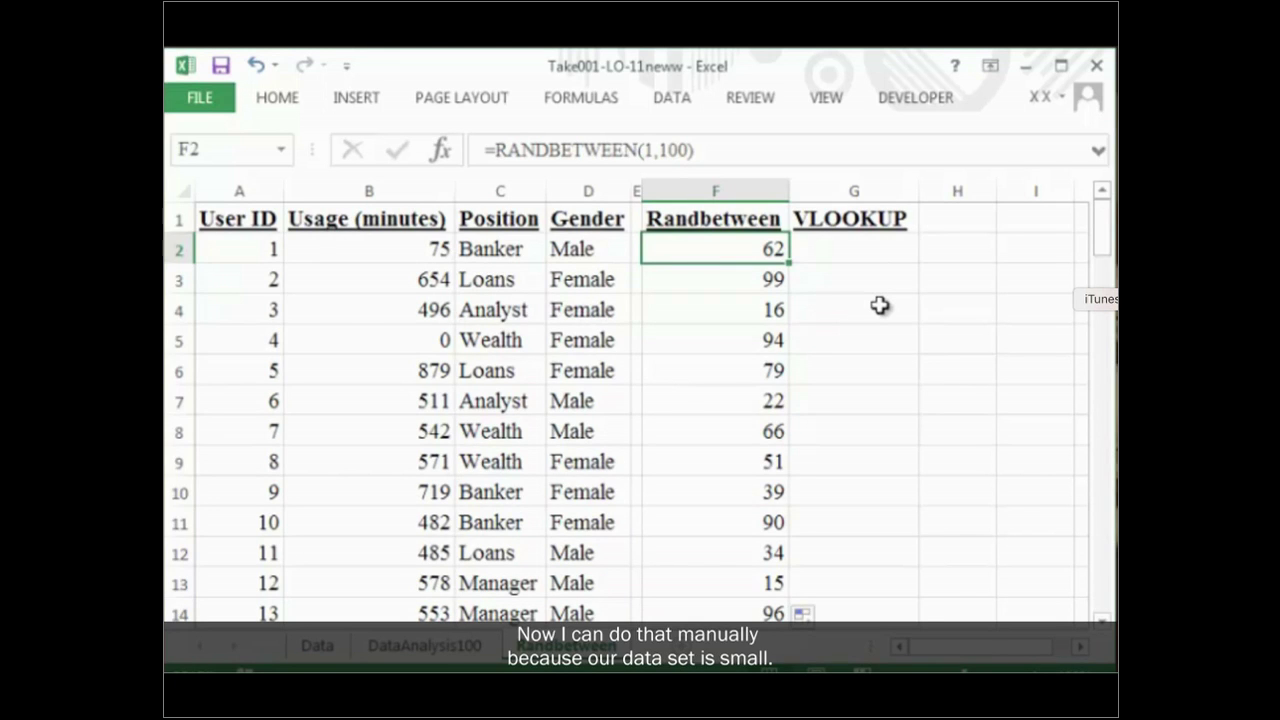
Start a VLOOKUP function in cell G2 using the random ID in F2 as the lookup value.
click(854, 247)
click(440, 149)
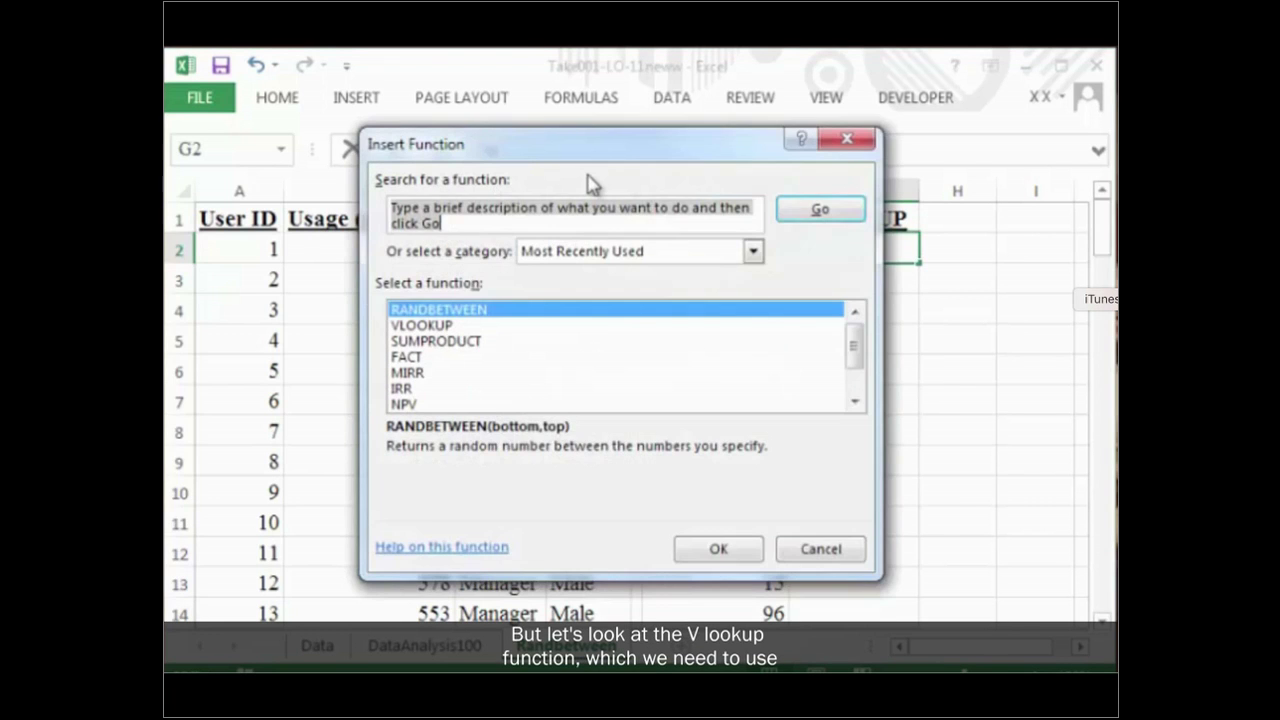
text(vlookup)
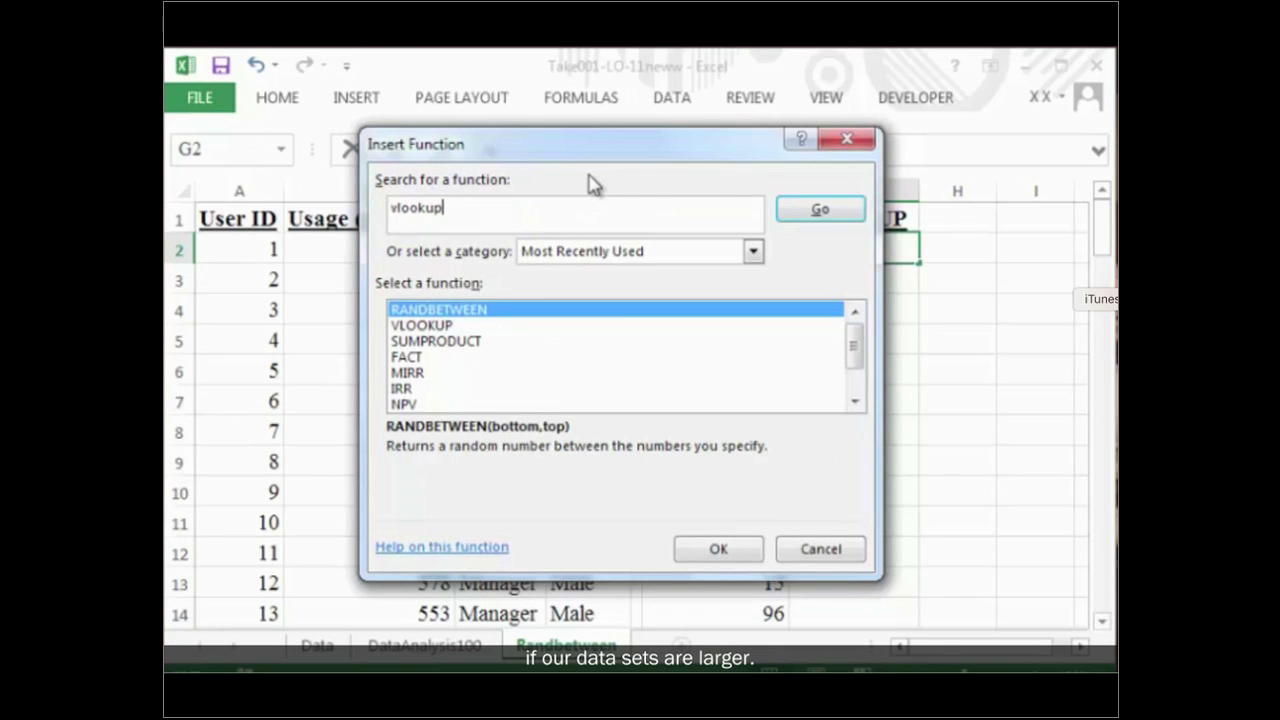
click(810, 216)
click(740, 549)
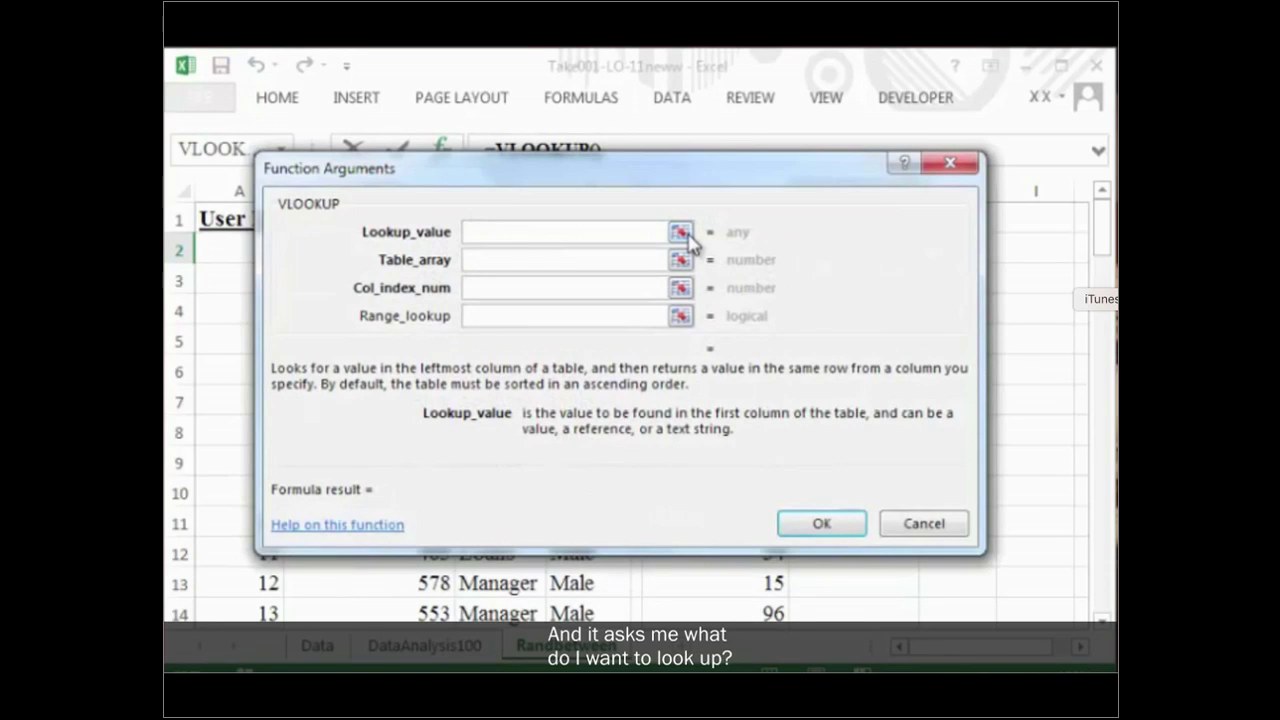
click(684, 236)
click(694, 248)
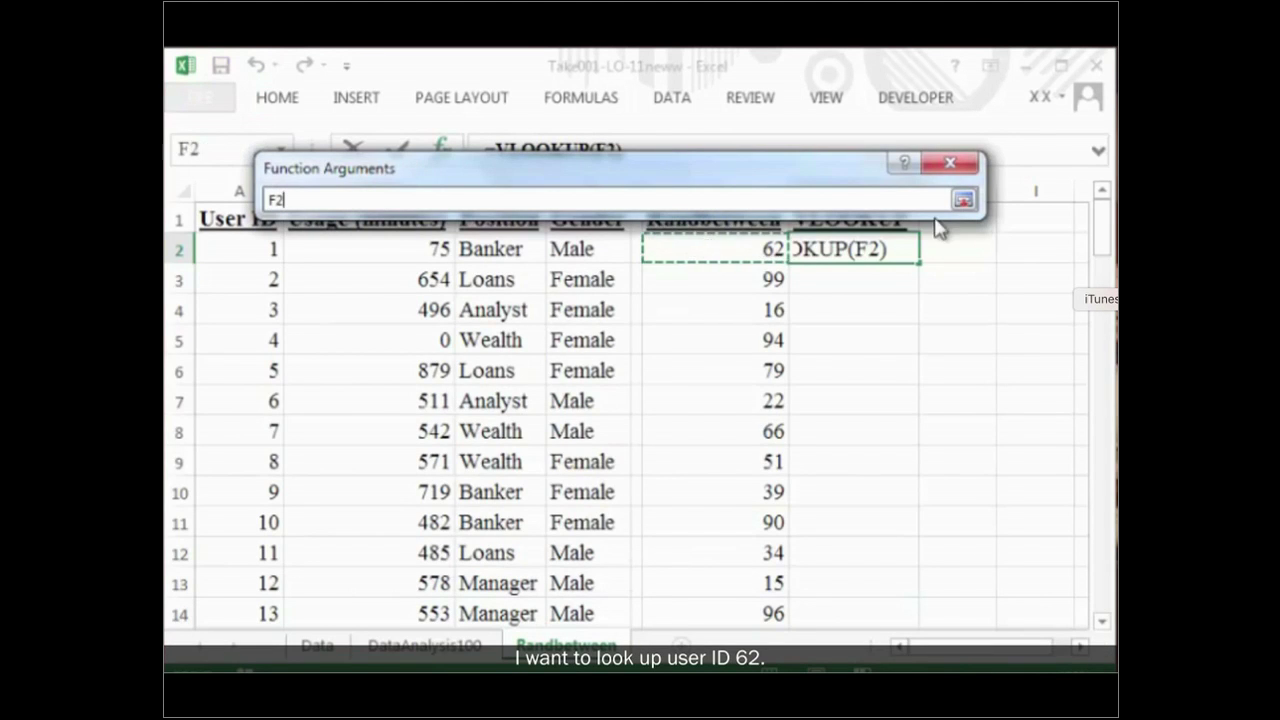
click(962, 199)
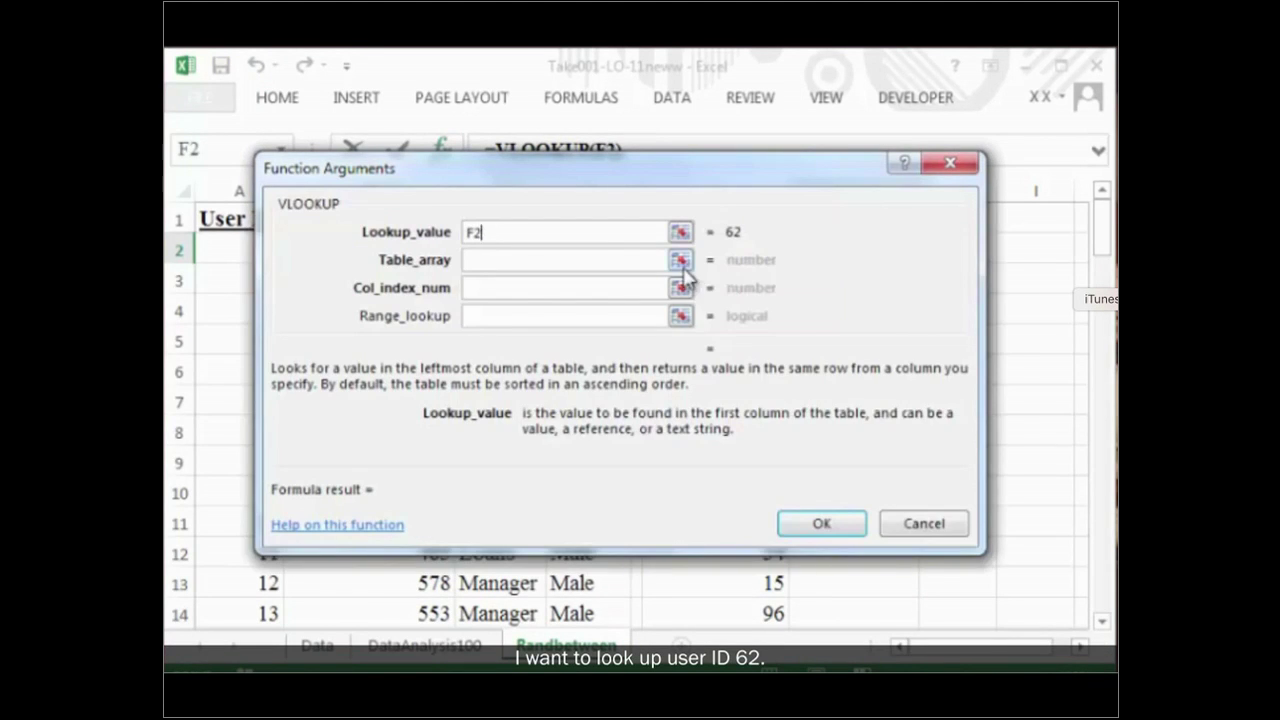
Set the VLOOKUP table array to the User ID and Usage columns as the absolute range $A$1:$B$101.
click(681, 262)
drag(245, 225, 420, 638)
drag(428, 625, 428, 525)
click(963, 200)
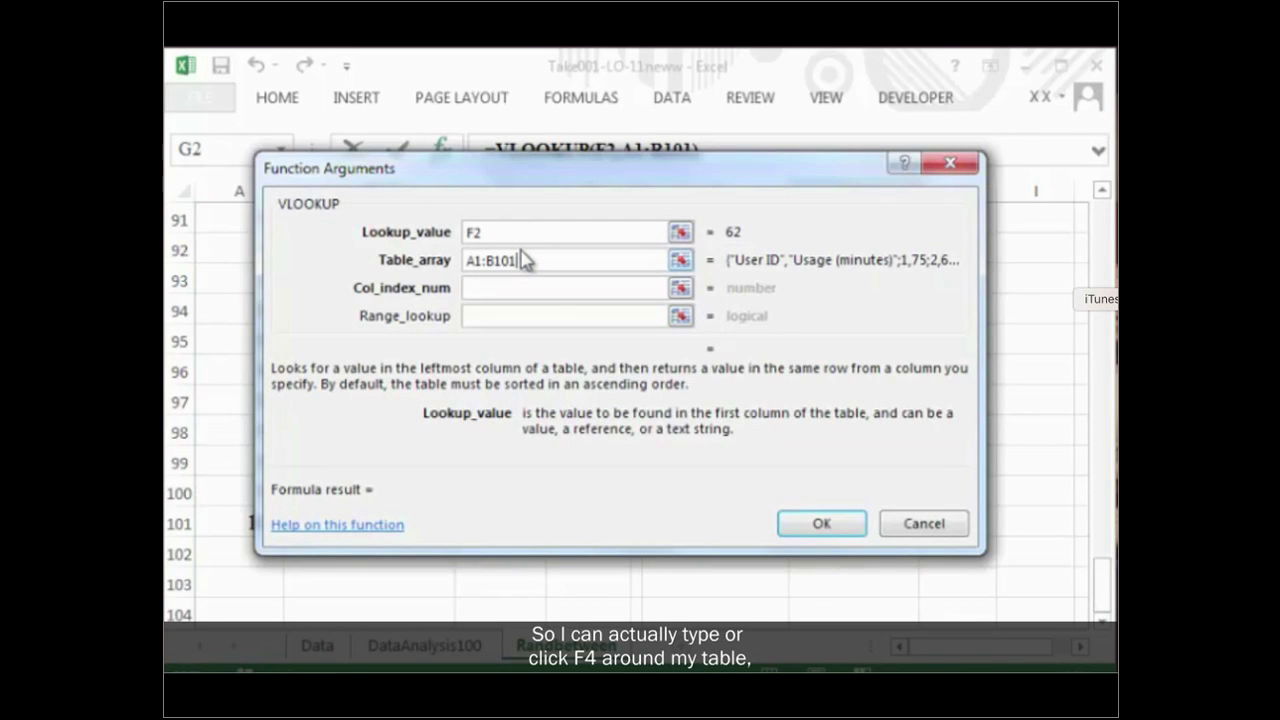
key(F4)
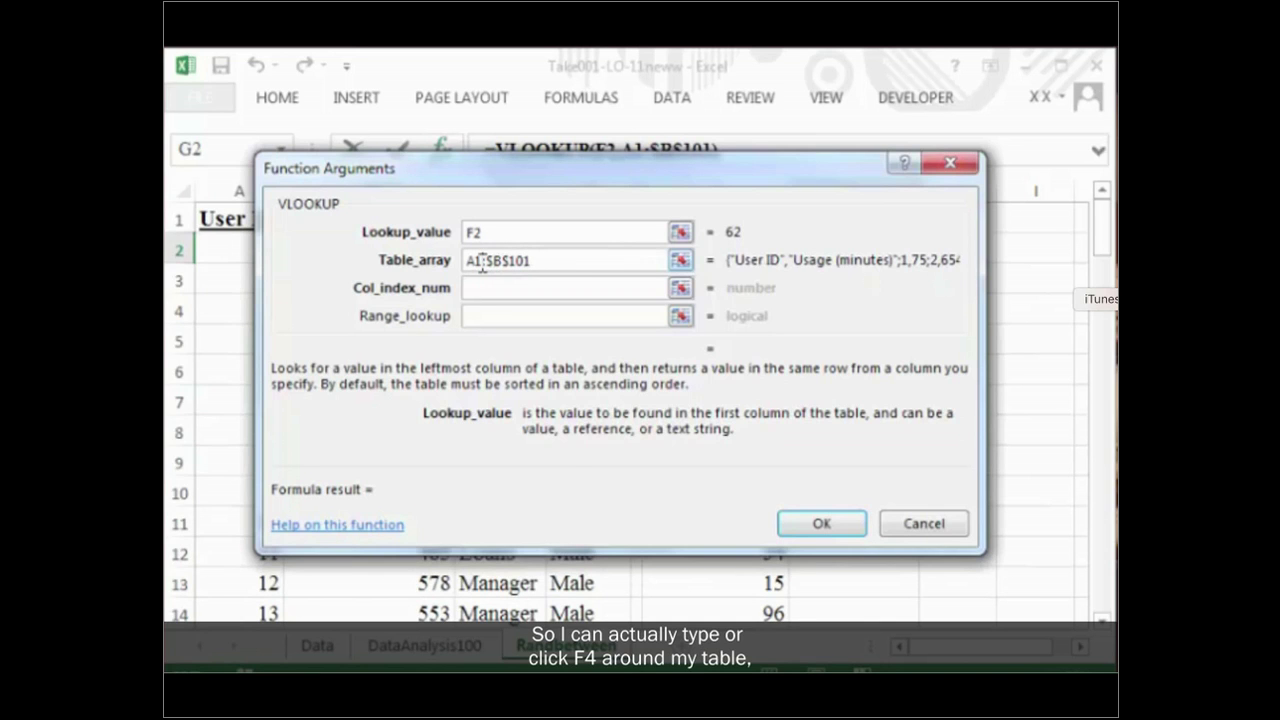
click(482, 262)
key(F4)
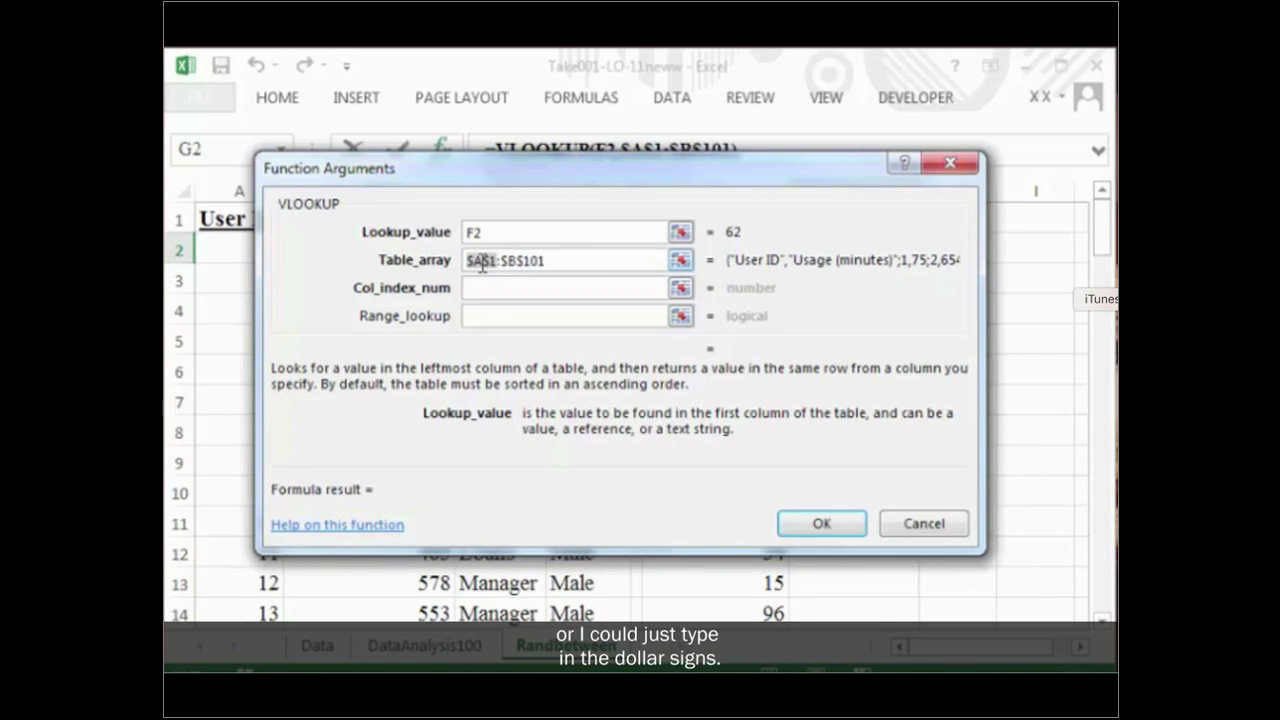
Complete the VLOOKUP with column index 2 and fill it down column G alongside the random IDs.
click(532, 291)
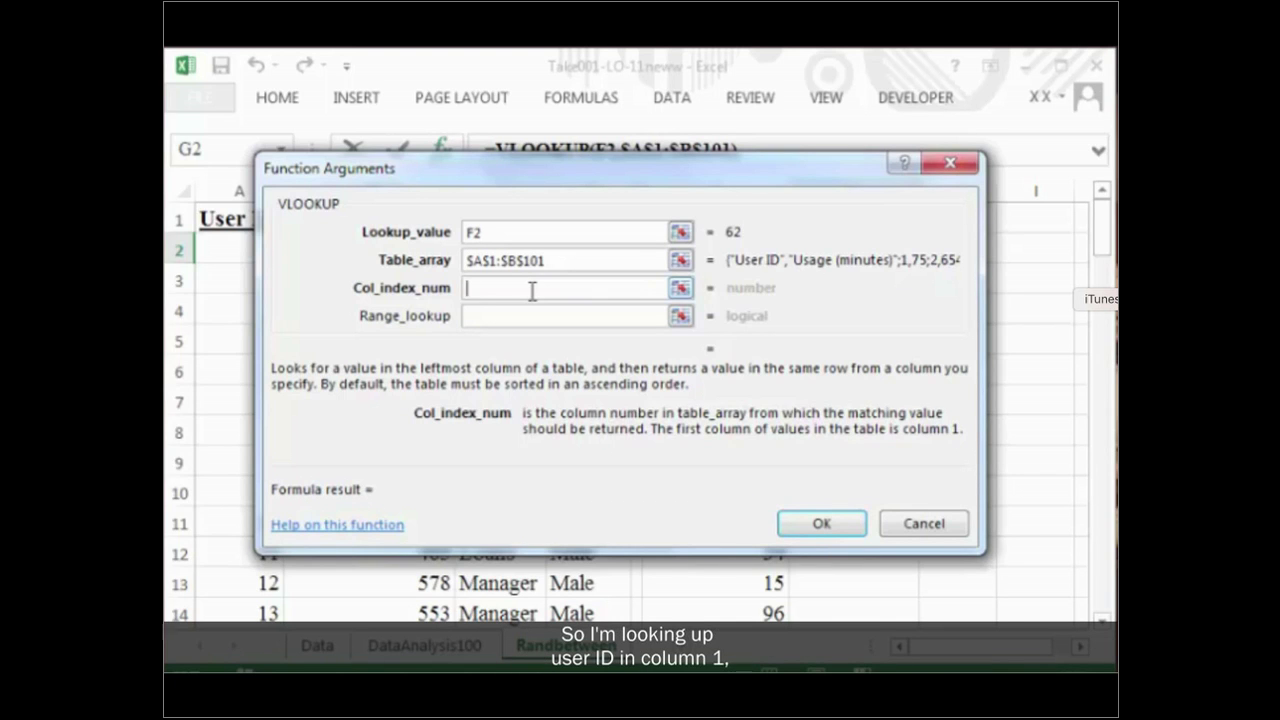
text(2)
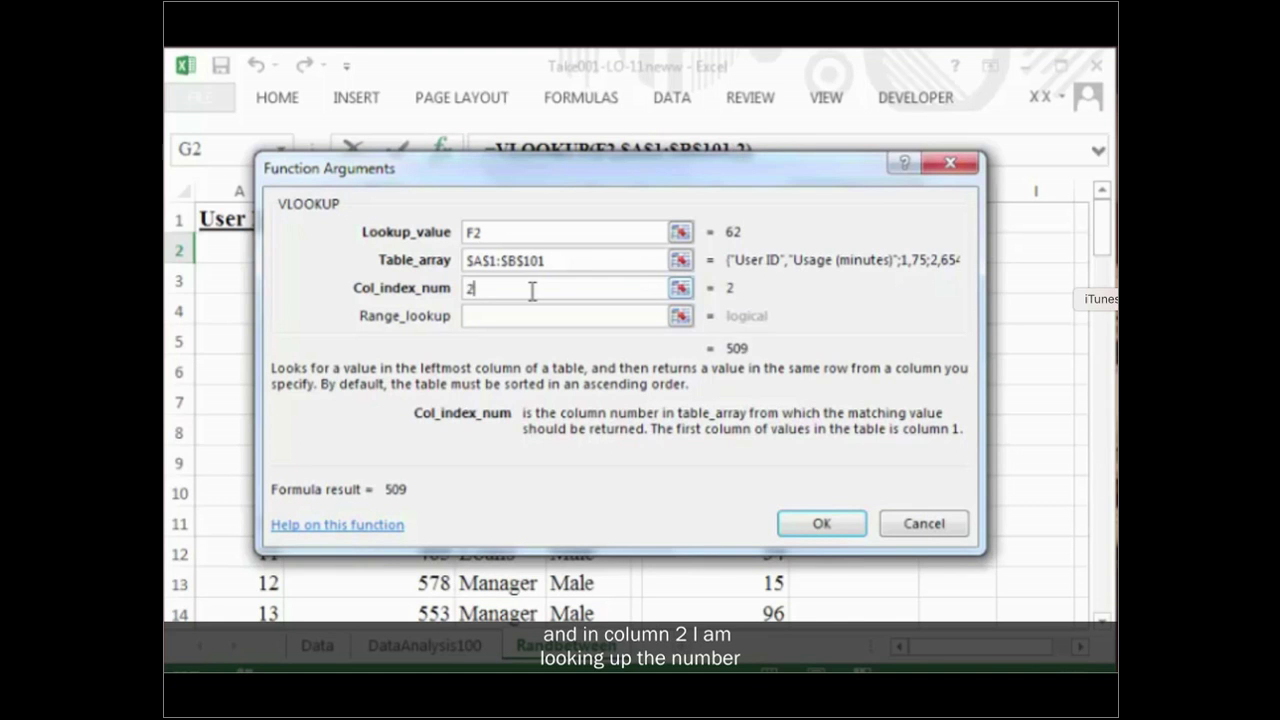
click(822, 524)
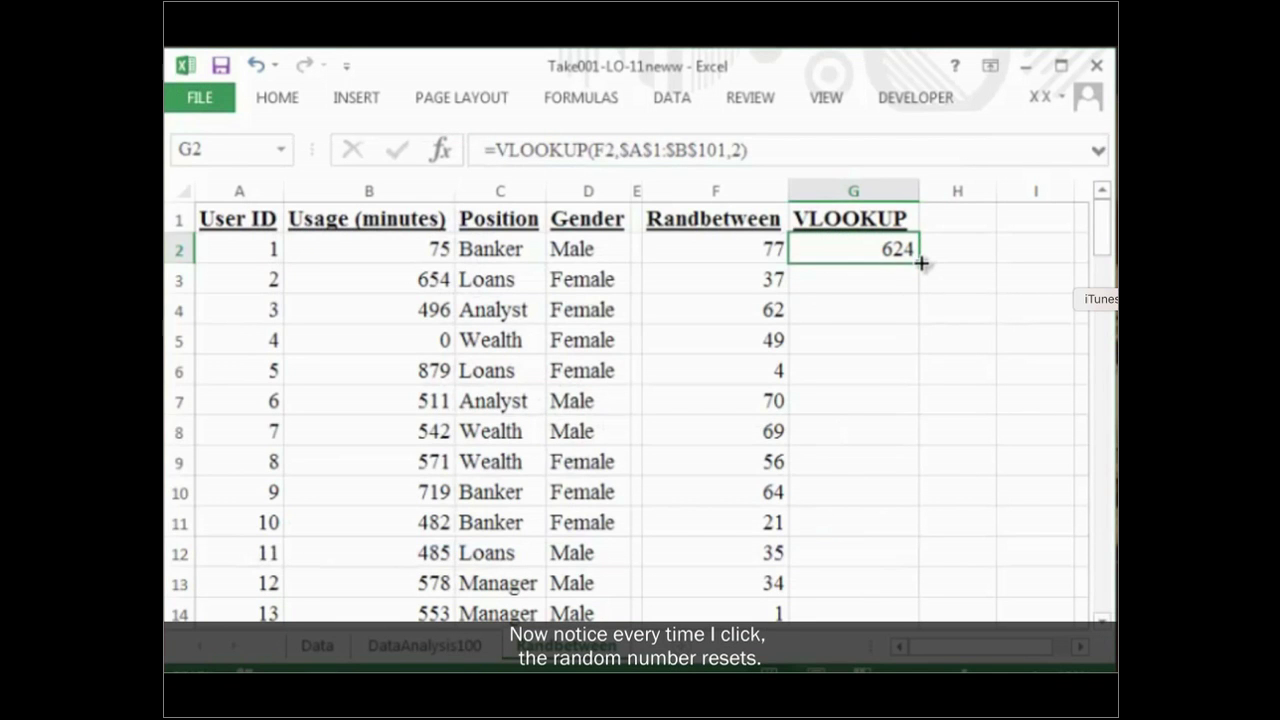
drag(921, 263, 904, 564)
drag(1094, 277, 1101, 222)
Check the VLOOKUP result in G2 for the random ID in F2 against that user's row in the data.
click(734, 249)
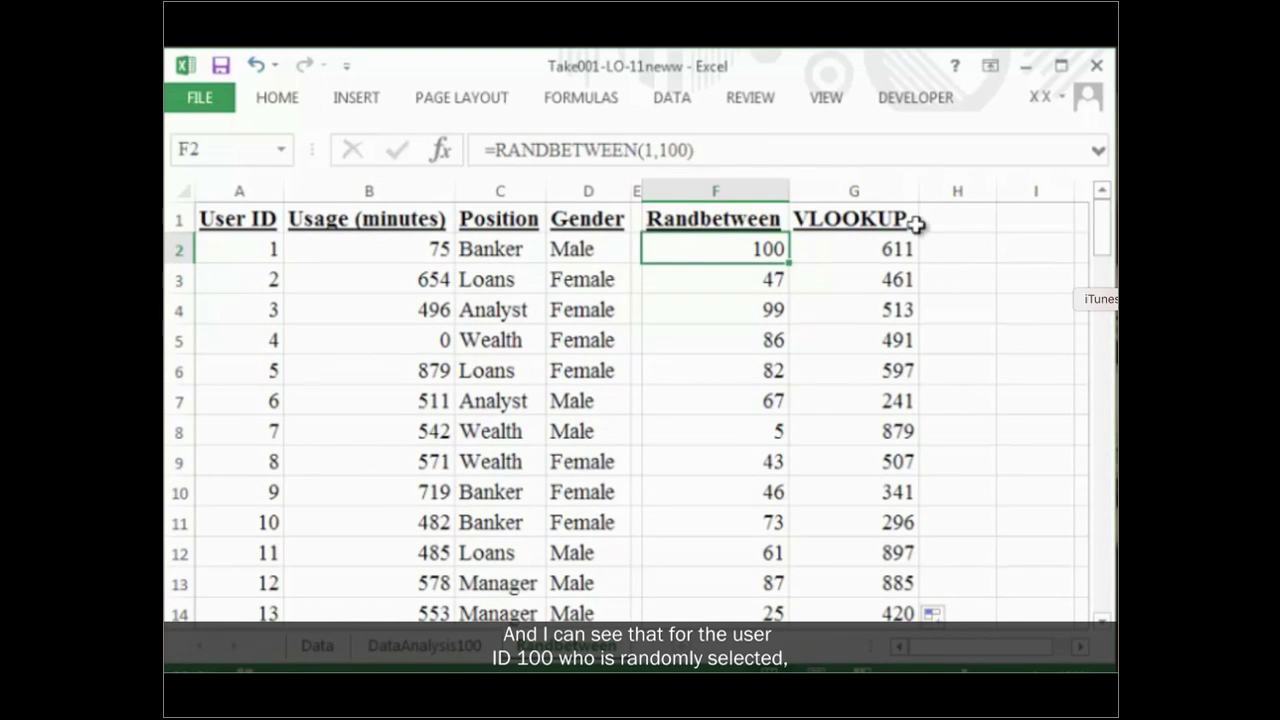
click(892, 250)
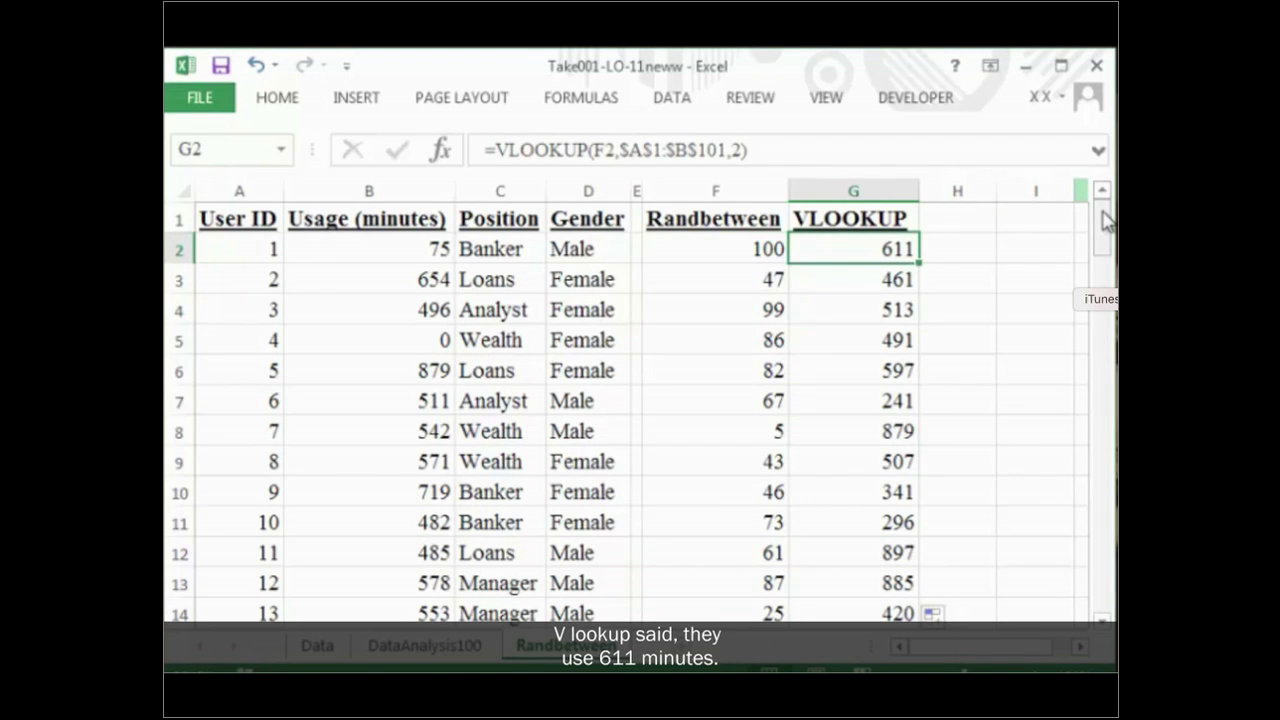
drag(1106, 220, 1104, 602)
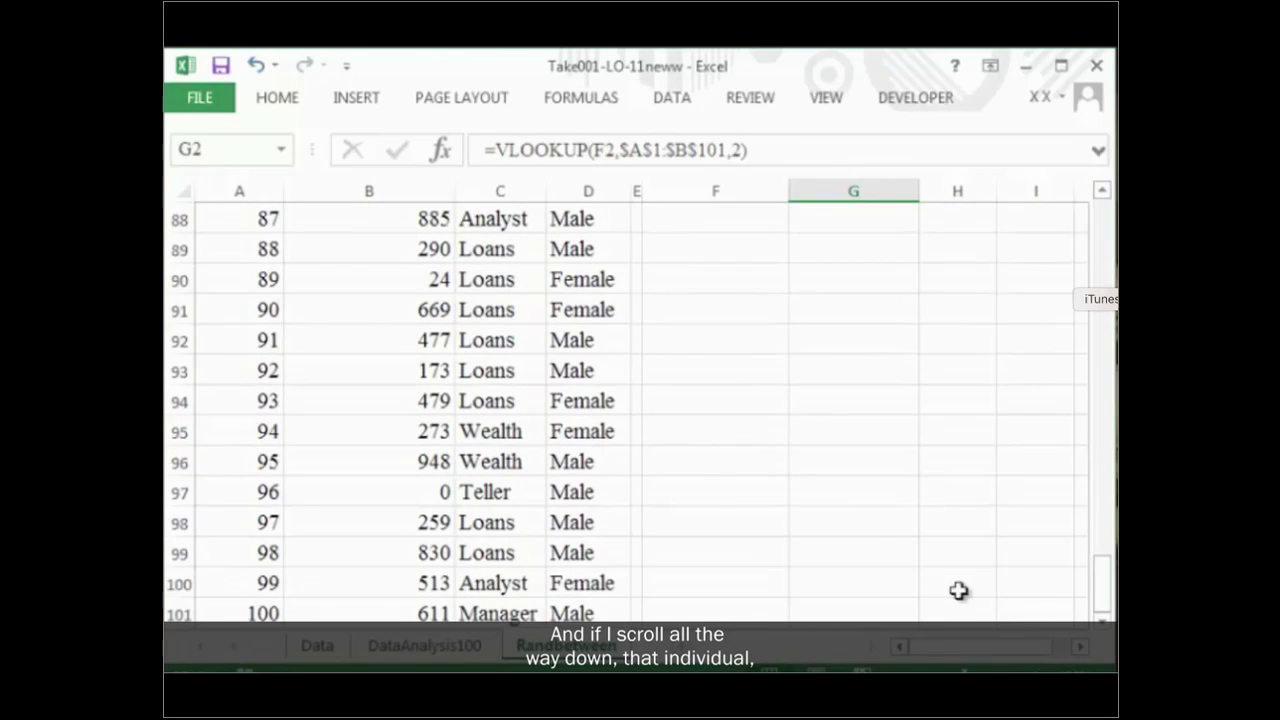